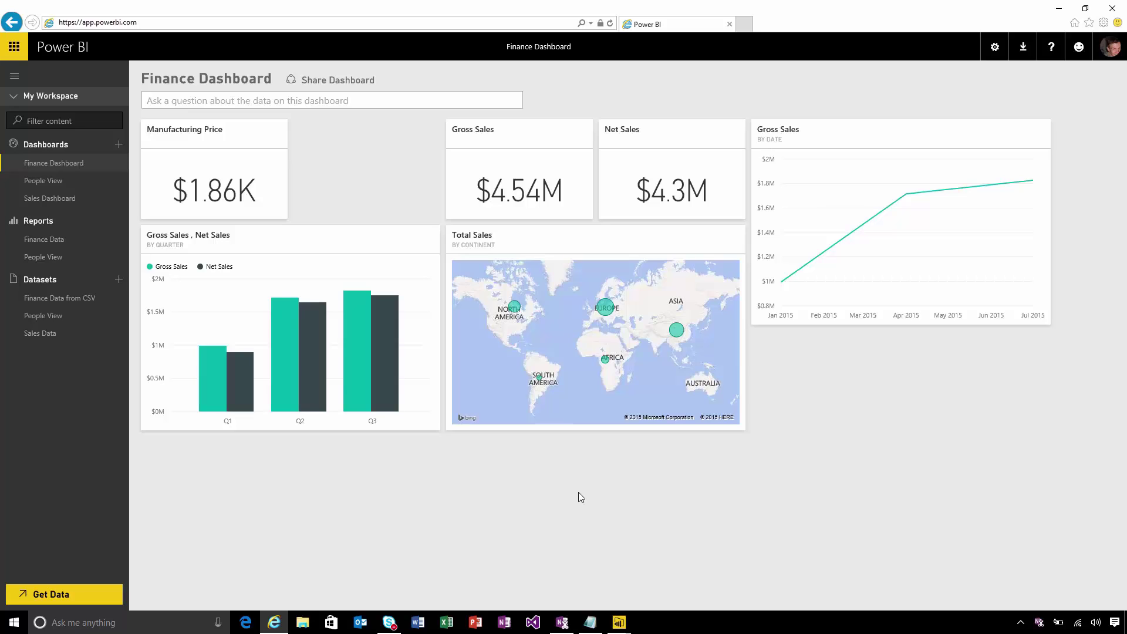
Review FinanceExtract.csv in Notepad, then bring up the FinanceExtract query showing its 15 Q1–Q3 rows
click(598, 623)
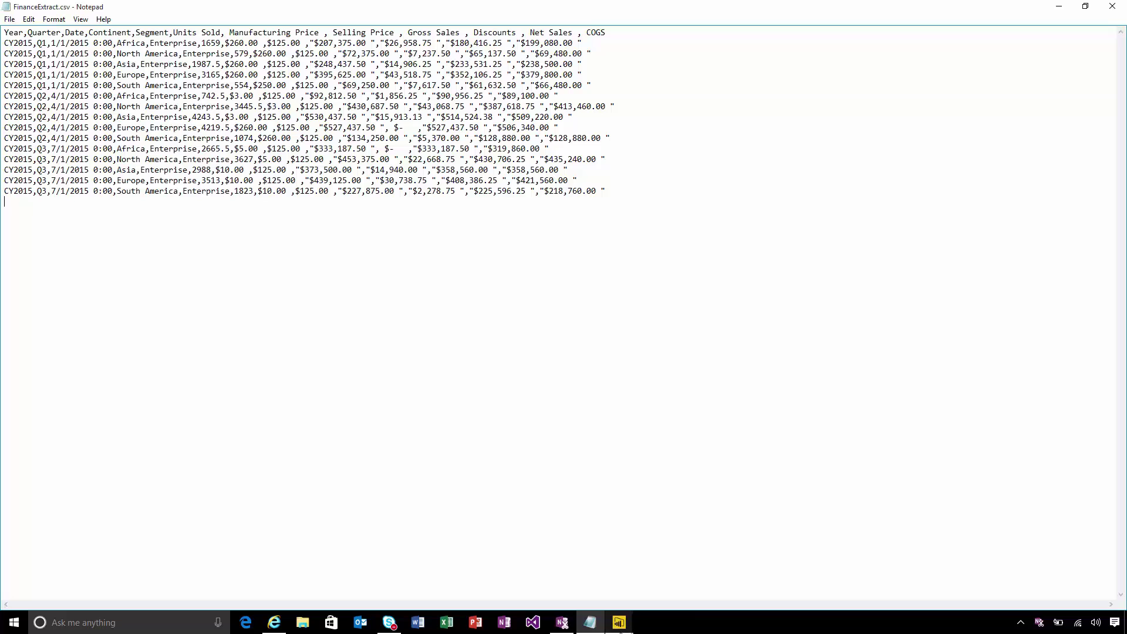
click(619, 622)
click(647, 588)
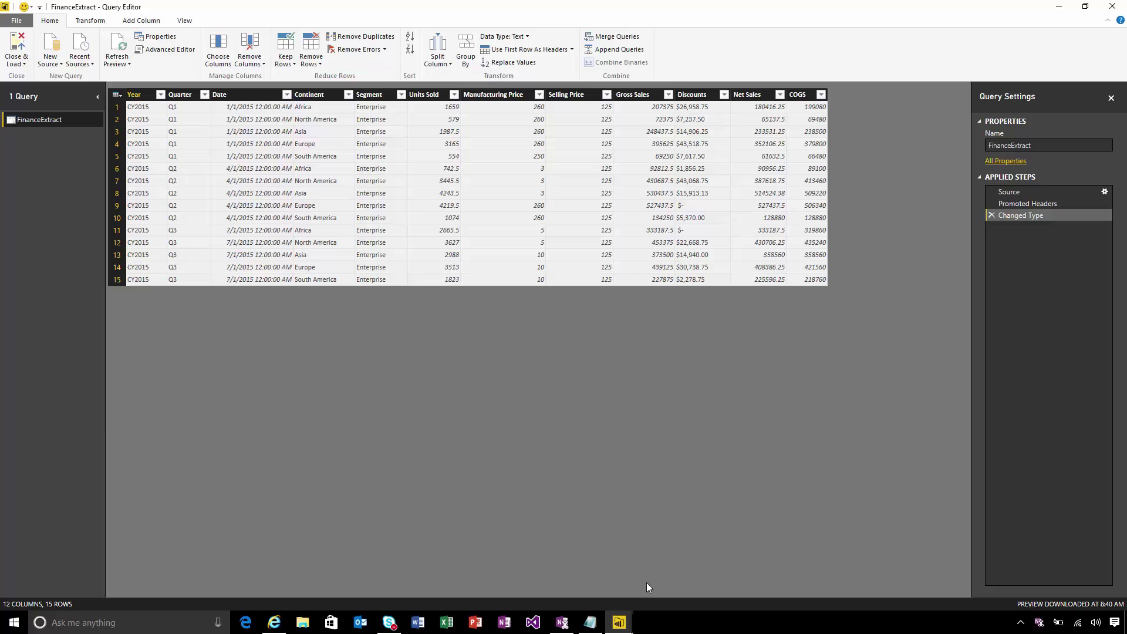
Look over the Finance Data from CSV report, then go back to the Finance Dashboard in the browser
click(619, 622)
click(584, 587)
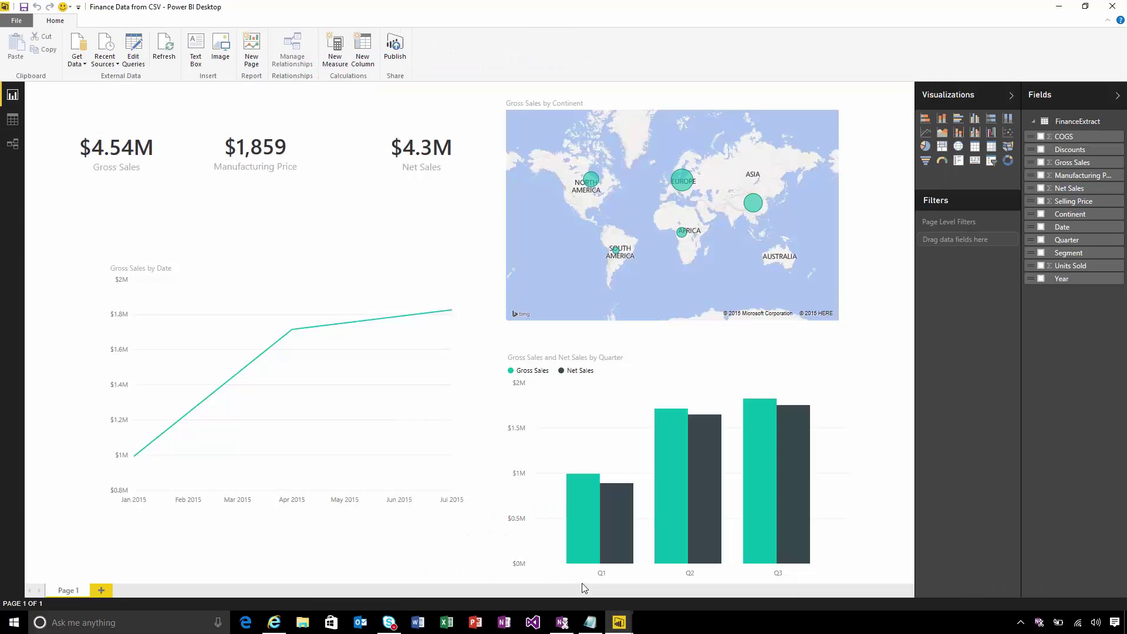
click(275, 623)
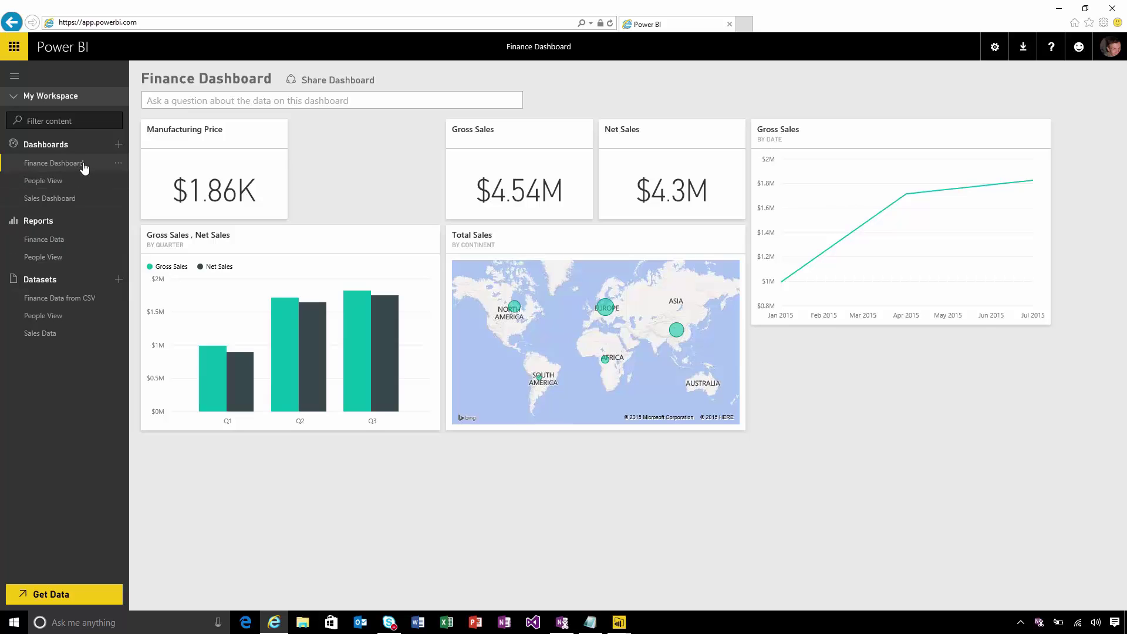
Go to Schedule Refresh for Finance Data from CSV and download the Personal Gateway installer
click(118, 298)
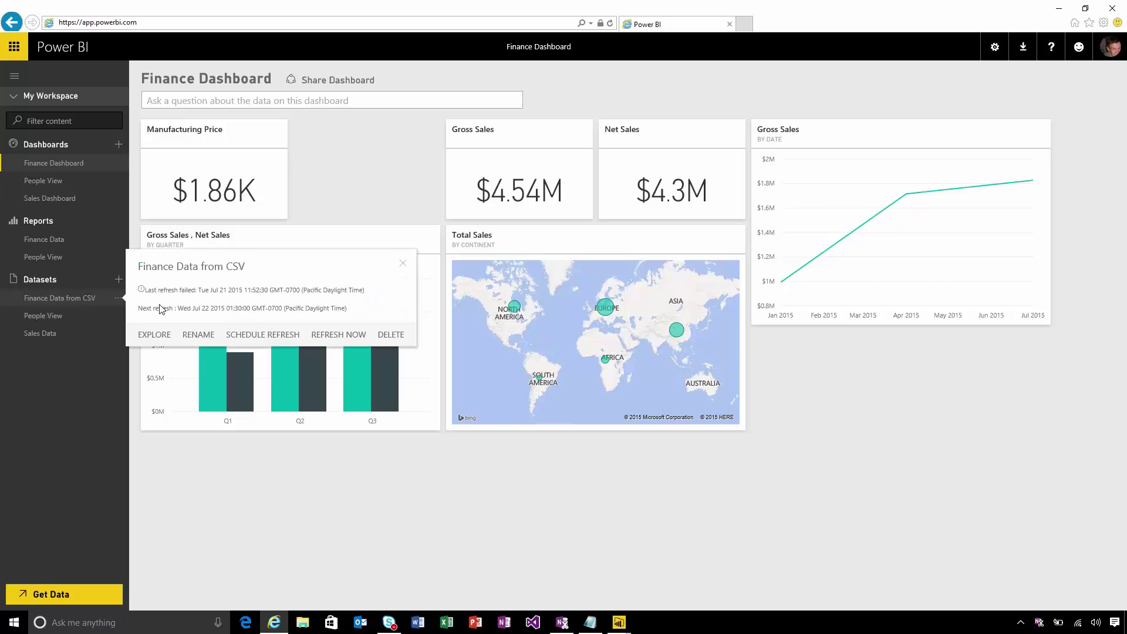
click(259, 335)
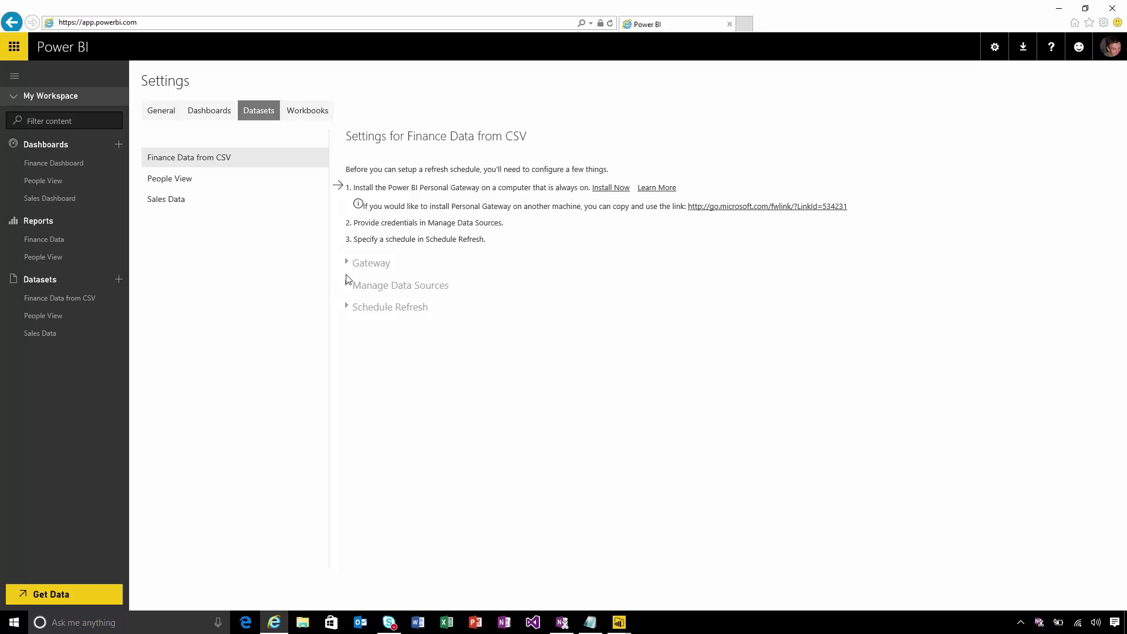
click(608, 188)
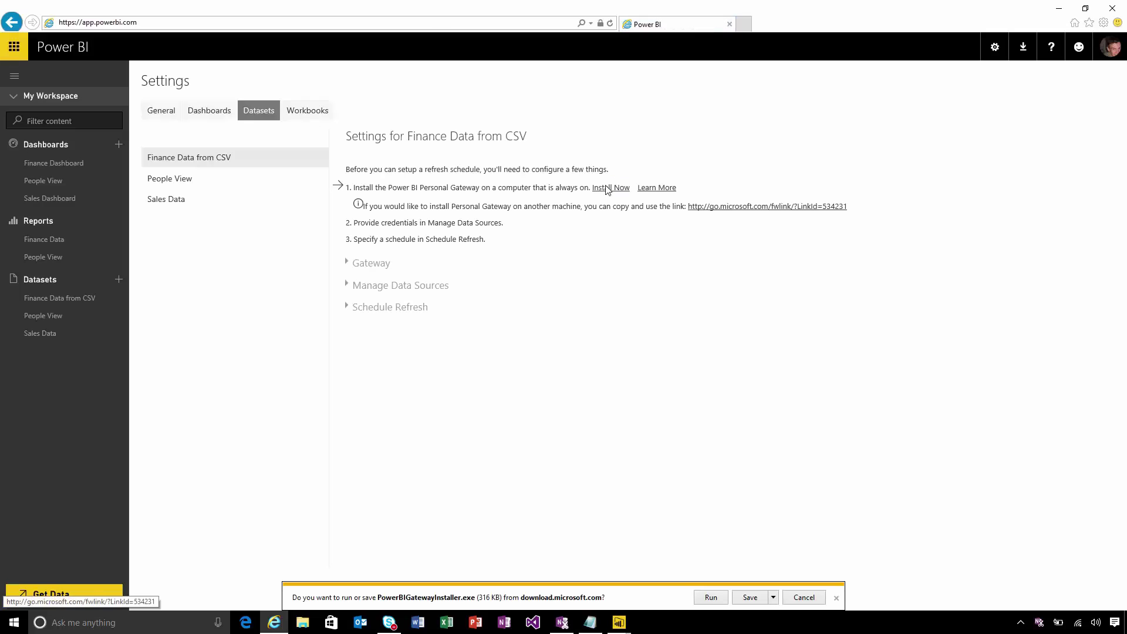
Install the Personal Gateway to C:\Program Files\Power BI Personal Gateway, accepting the license, and launch its configuration
click(721, 597)
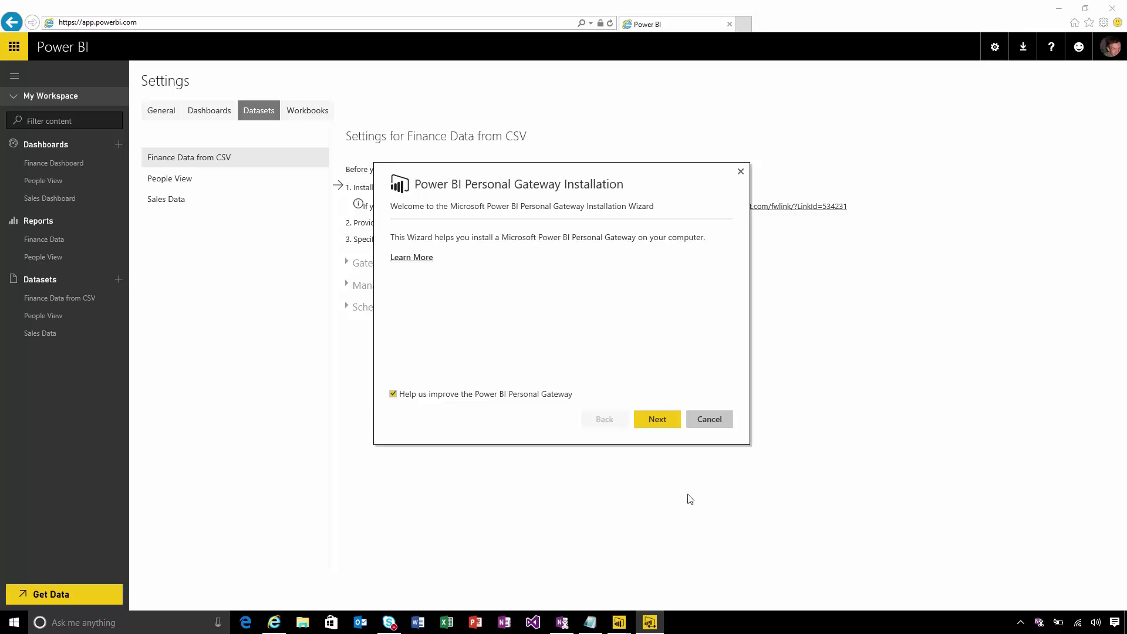
click(655, 416)
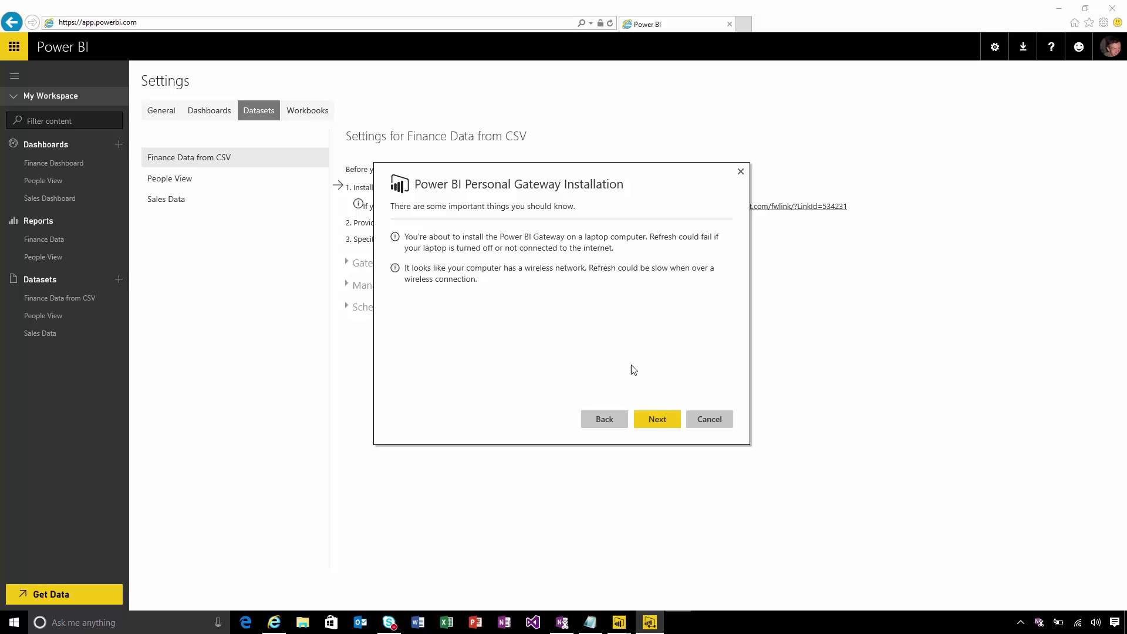
click(657, 424)
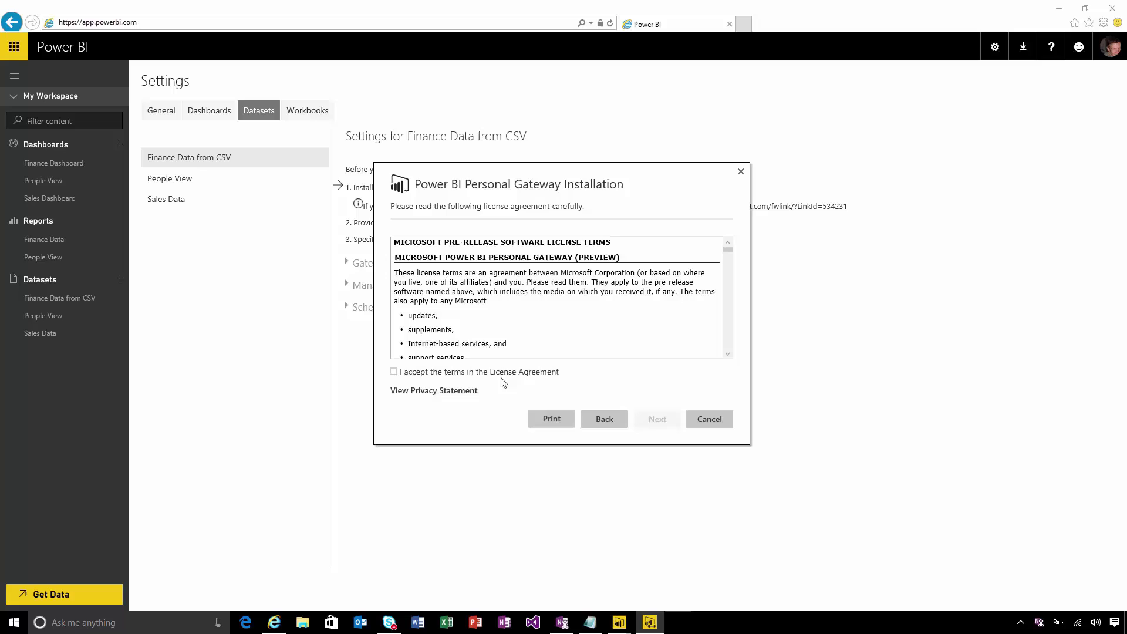
click(506, 375)
click(649, 425)
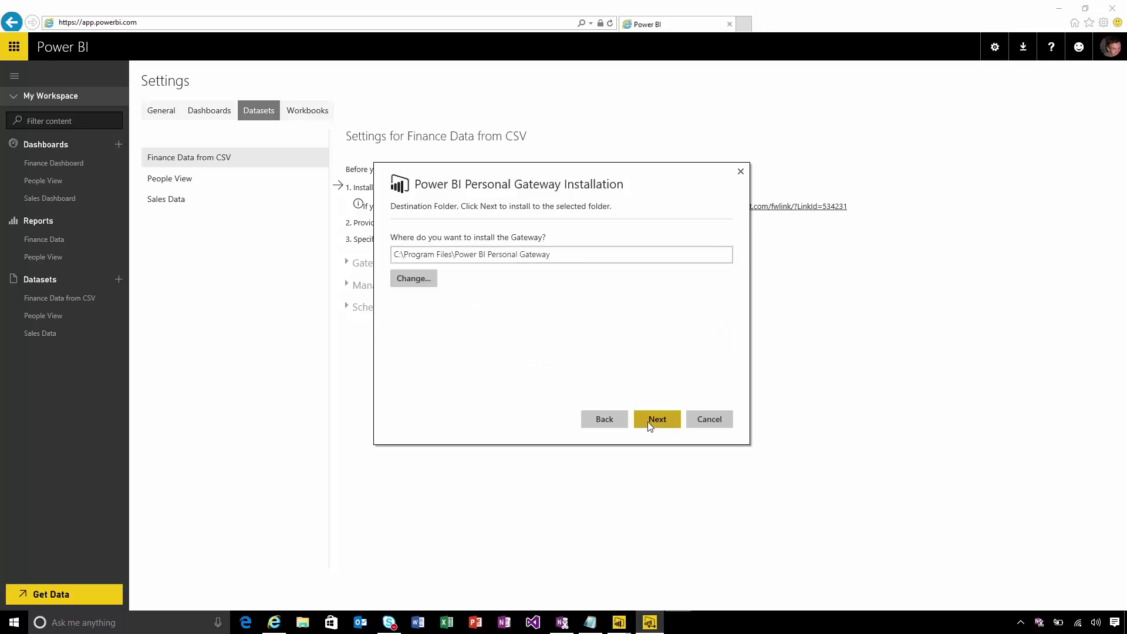
click(648, 422)
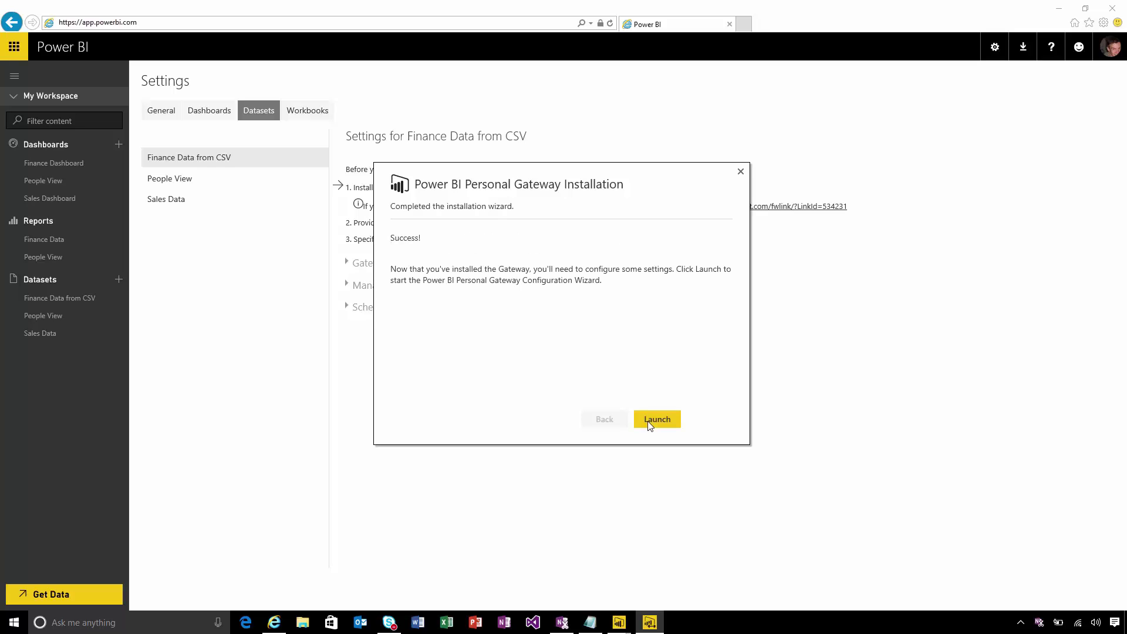
click(657, 421)
Sign in with the account e-mail and enter the Windows account password to get the gateway running
click(453, 243)
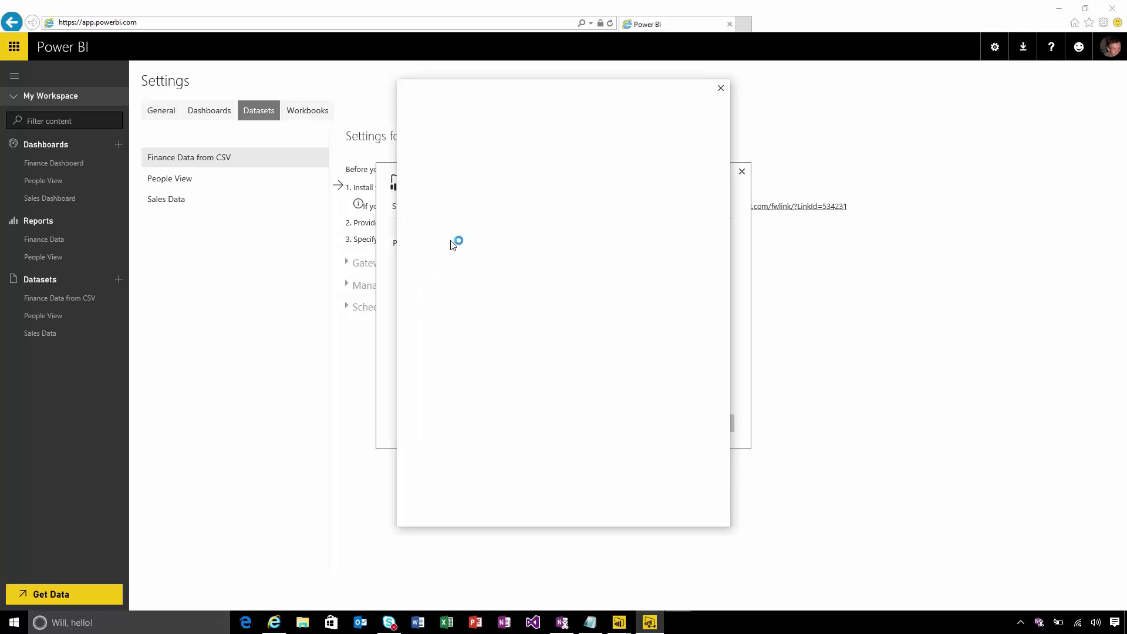
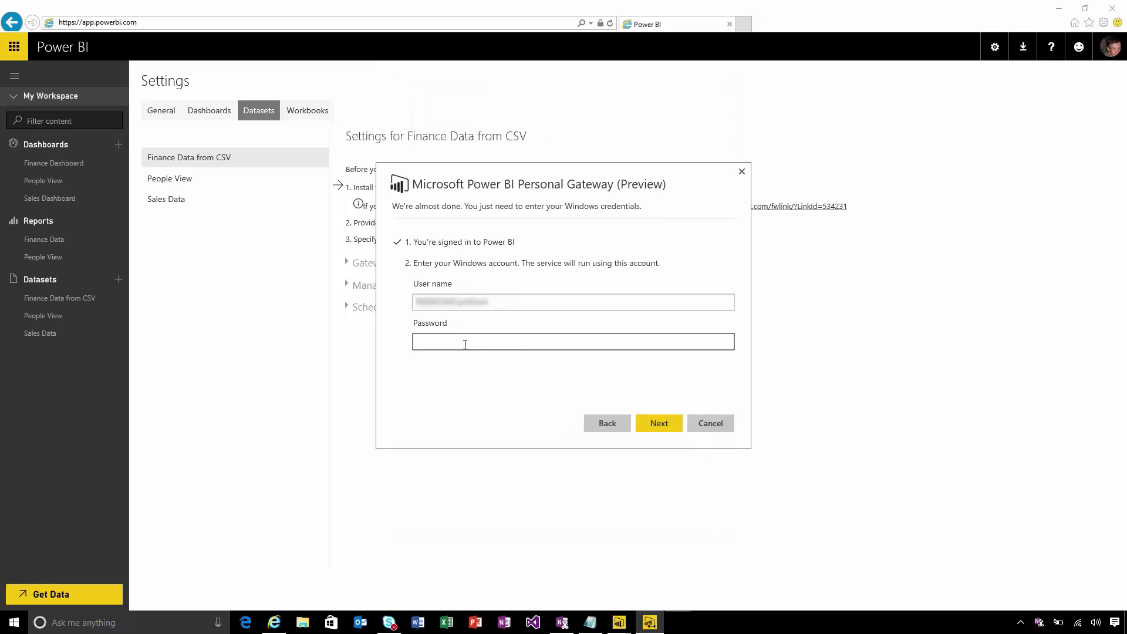
click(465, 344)
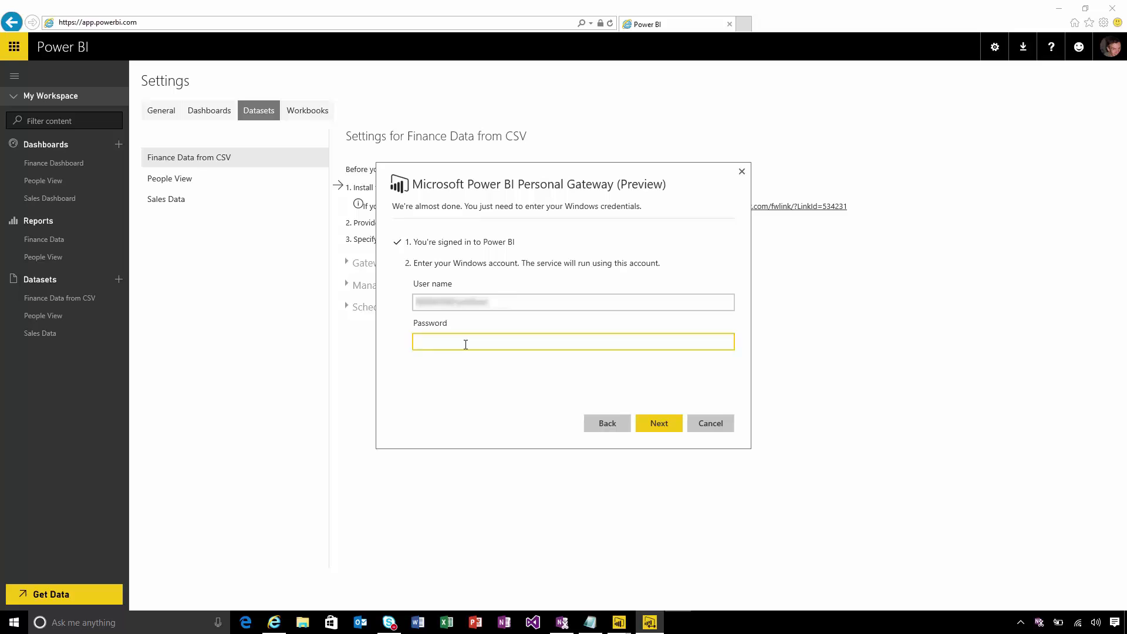
text(••••••••••)
click(661, 426)
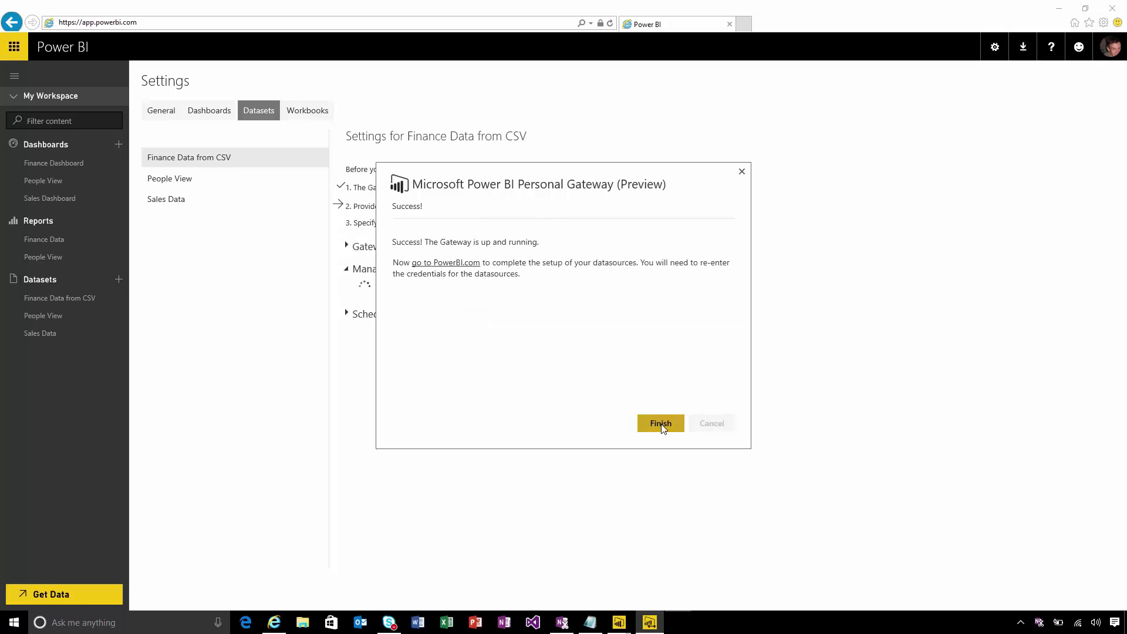
Close the gateway setup and confirm the Personal Gateway shows online for Finance Data from CSV
click(661, 424)
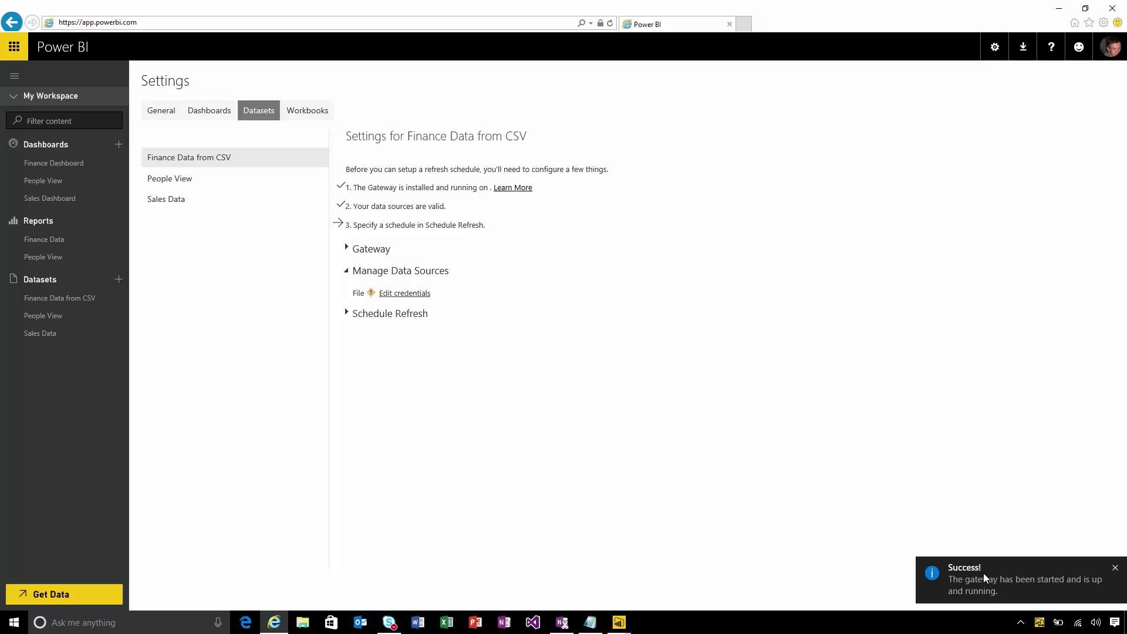
click(1039, 623)
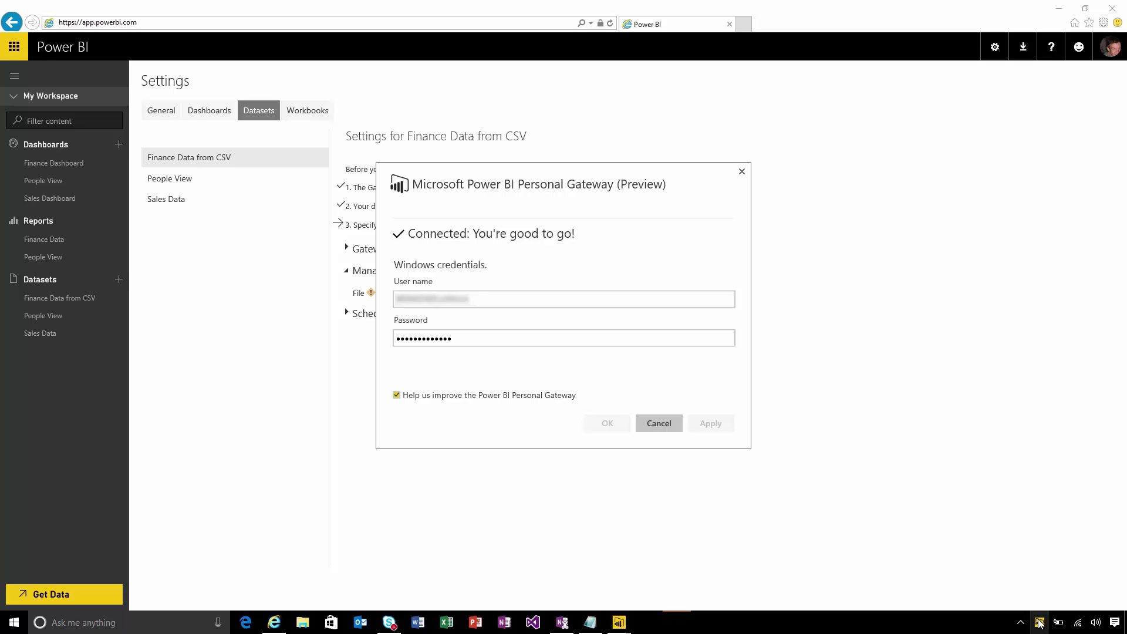
click(742, 172)
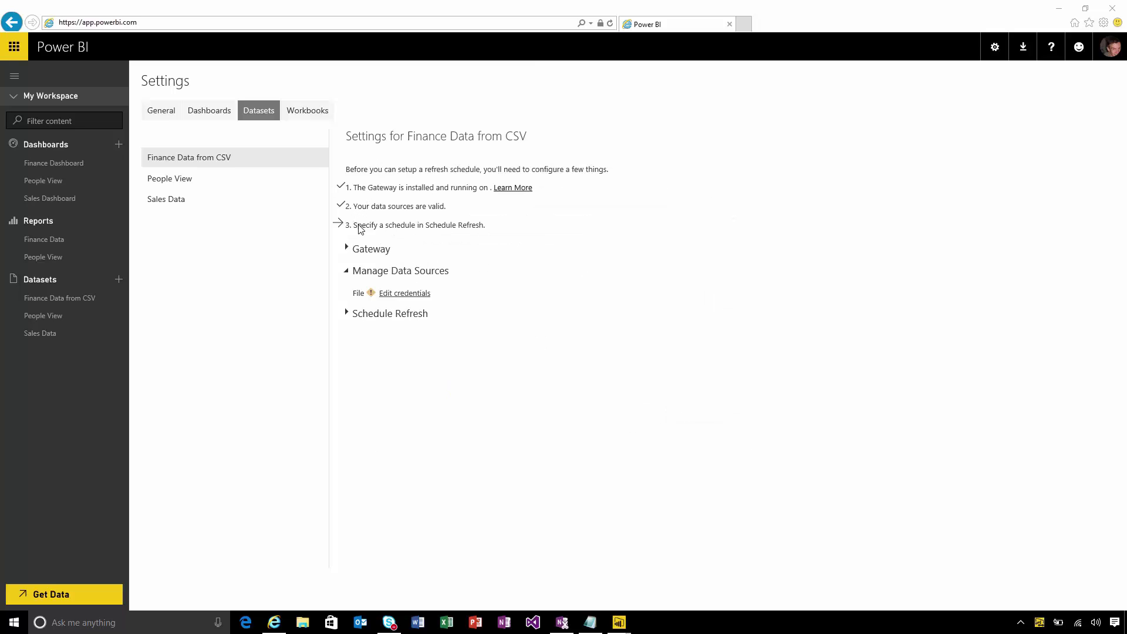
click(348, 250)
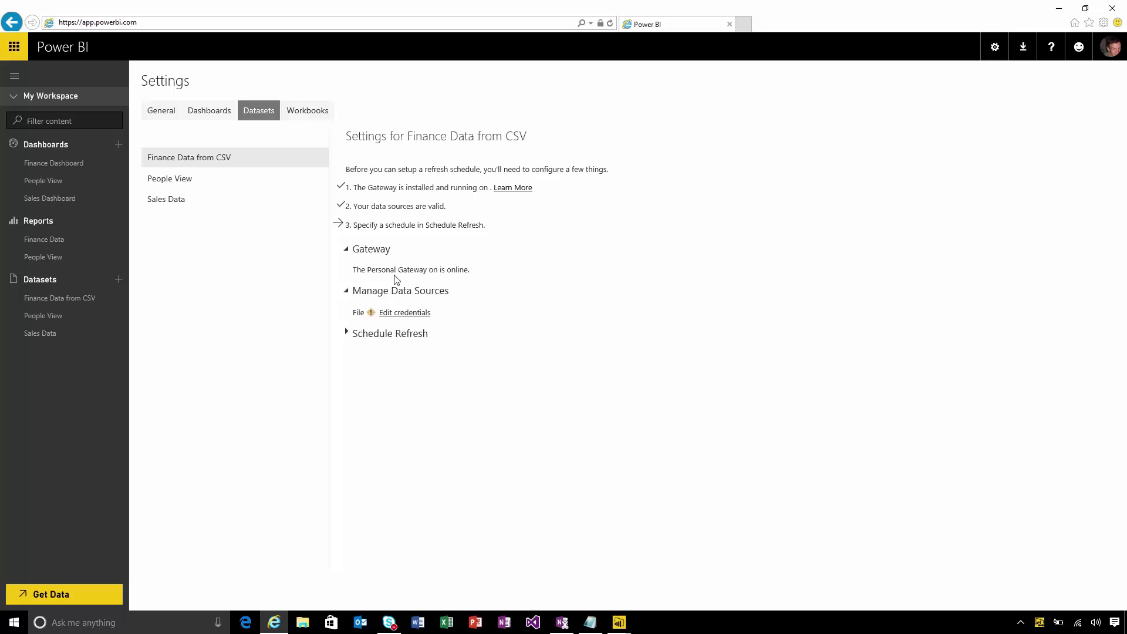
Sign in to the CSV file source using the Windows authentication method
click(414, 319)
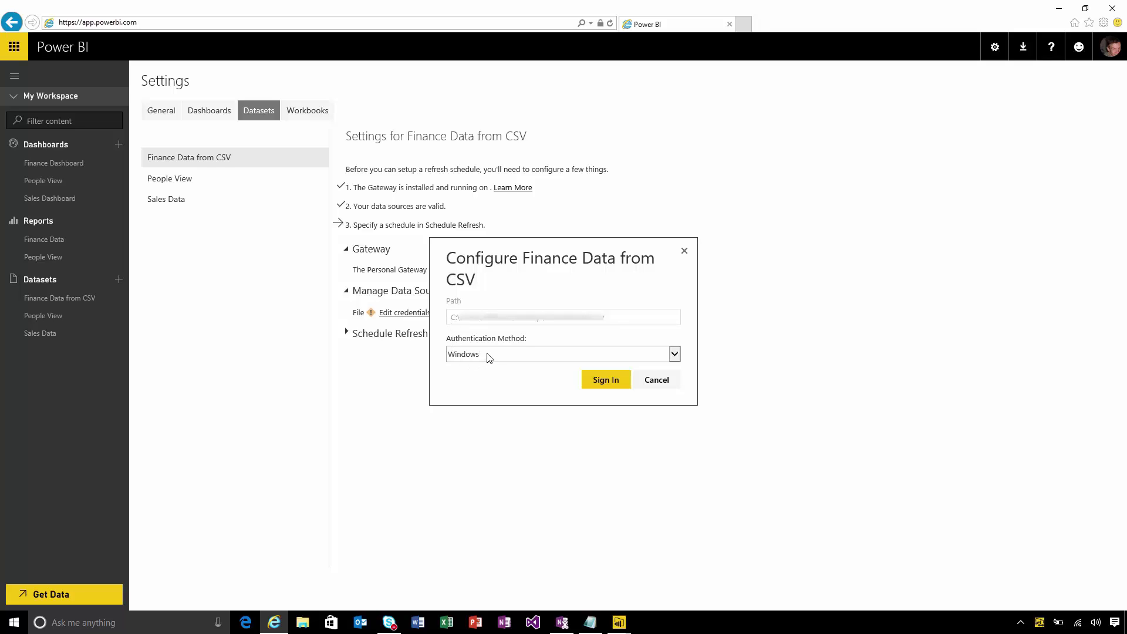
click(600, 381)
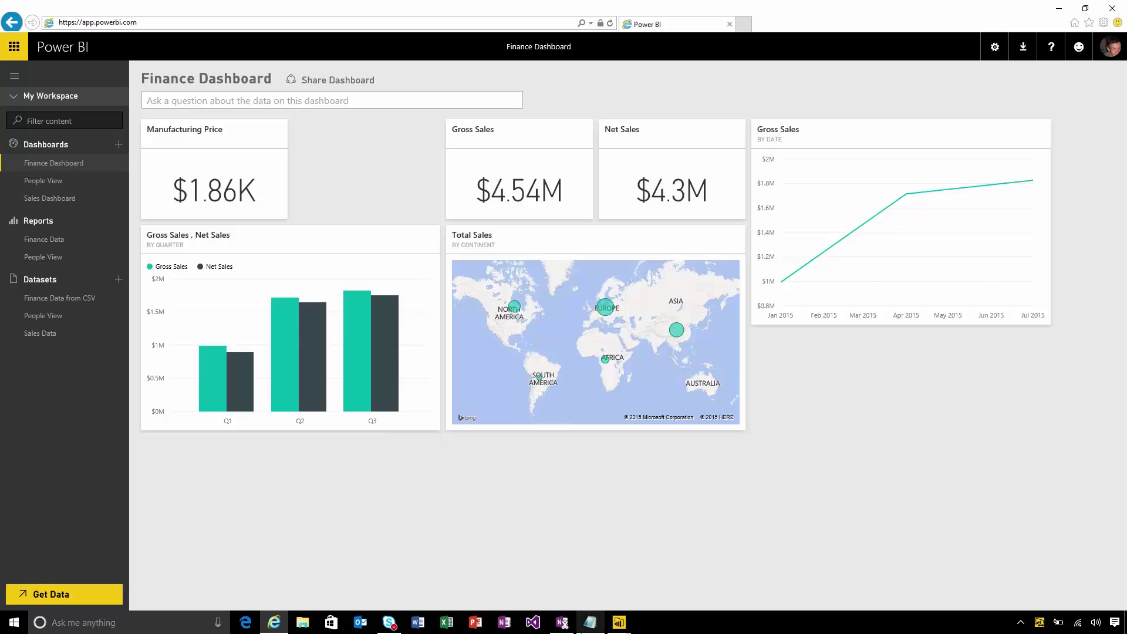
Paste the ten Q4 2015 rows at the end of FinanceExtract.csv and save the file
click(590, 622)
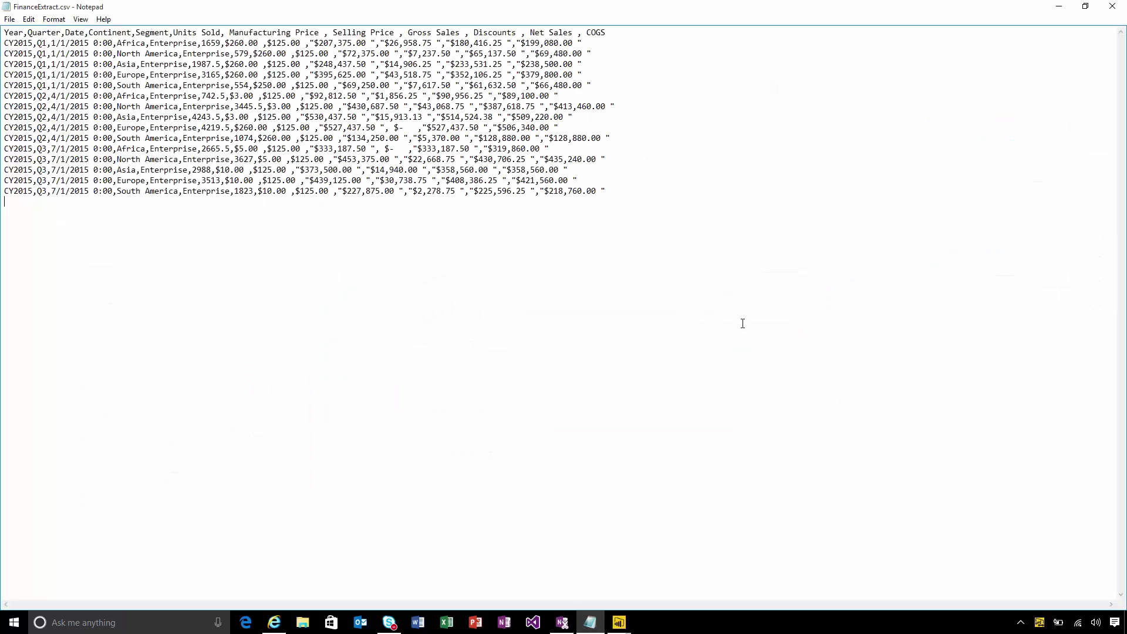
text(CY2015,Q4,10/1/2015 0:00,Africa,Enterprise,2009,$10.00 ,$125.00 ,"$251,125.00 ","$7,533.75 ","$243,591.25 ","$241,080.00 " CY2015,Q4,10/1/2015 0:00,Africa,Enterprise,2009,$120.00 ,$125.00 ,"$251,125.00 ","$7,533.75 ","$243,591.25 ","$241,080.00 " CY2015,Q4,10/1/2015 0:00,North America,Enterprise,861,$10.00 ,$125.00 ,"$107,625.00 ","$5,381.25 ","$102,243.75 ","$103,320.00 " CY2015,Q4,10/1/2015 0:00,North America,Enterprise,861,$120.00 ,$125.00 ,"$107,625.00 ","$5,381.25 ","$102,243.75 ","$103,320.00 " CY2015,Q4,10/1/2015 0:00,Asia,Enterprise,2441,$10.00 ,$125.00 ,"$305,125.00 ","$33,563.75 ","$271,561.25 ","$292,920.00 " CY2015,Q4,10/1/2015 0:00,Asia,Enterprise,2441,$3.00 ,$125.00 ,"$305,125.00 ","$33,563.75 ","$271,561.25 ","$292,920.00 " CY2015,Q4,10/1/2015 0:00,Europe,Enterprise,1085,$10.00 ,$125.00 ,"$135,625.00 ","$20,343.75 ","$115,281.25 ","$130,200.00 " CY2015,Q4,10/1/2015 0:00,Europe,Enterprise,1085,$3.00 ,$125.00 ,"$135,625.00 ","$20,343.75 ","$115,281.25 ","$130,200.00 " CY2015,Q4,10/1/2015 0:00,South America,Enterprise,2156,$10.00 ,$125.00 ,"$269,500.00 ","$32,340.00 ","$237,160.00 ","$258,720.00 " CY2015,Q4,10/1/2015 0:00,South America,Enterprise,2156,$3.00 ,$125.00 ,"$269,500.00 ","$32,340.00 ","$237,160.00 ","$258,720.00 ")
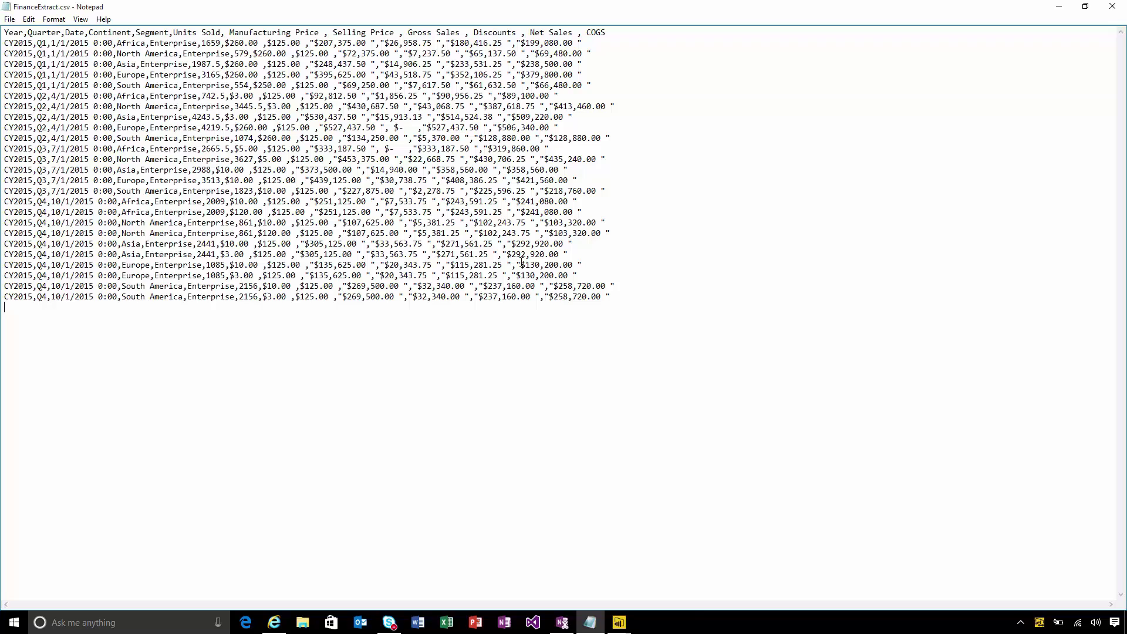
drag(43, 201, 95, 346)
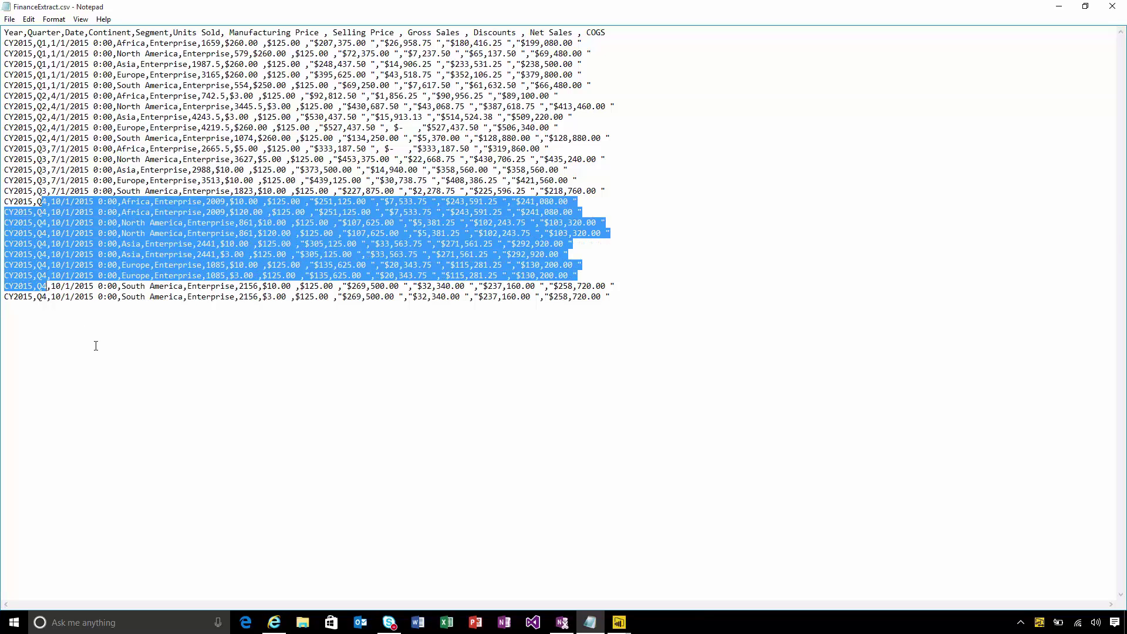
click(93, 345)
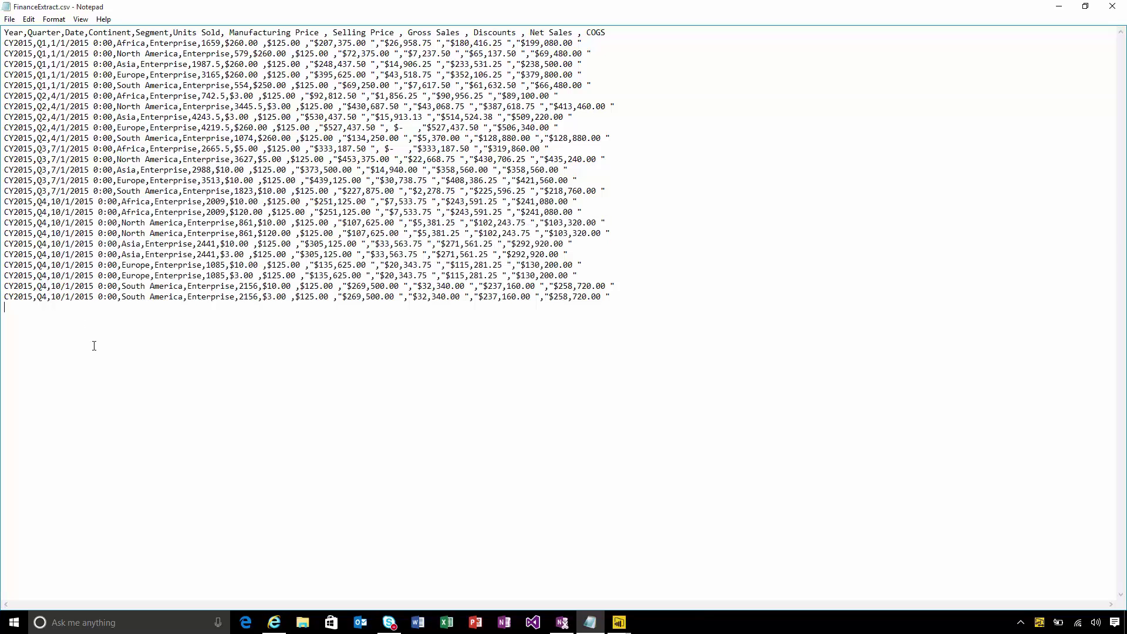
click(10, 19)
click(27, 59)
Refresh Finance Data from CSV so the dashboard shows Gross Sales $6.67M and a Q4 bar
click(1059, 7)
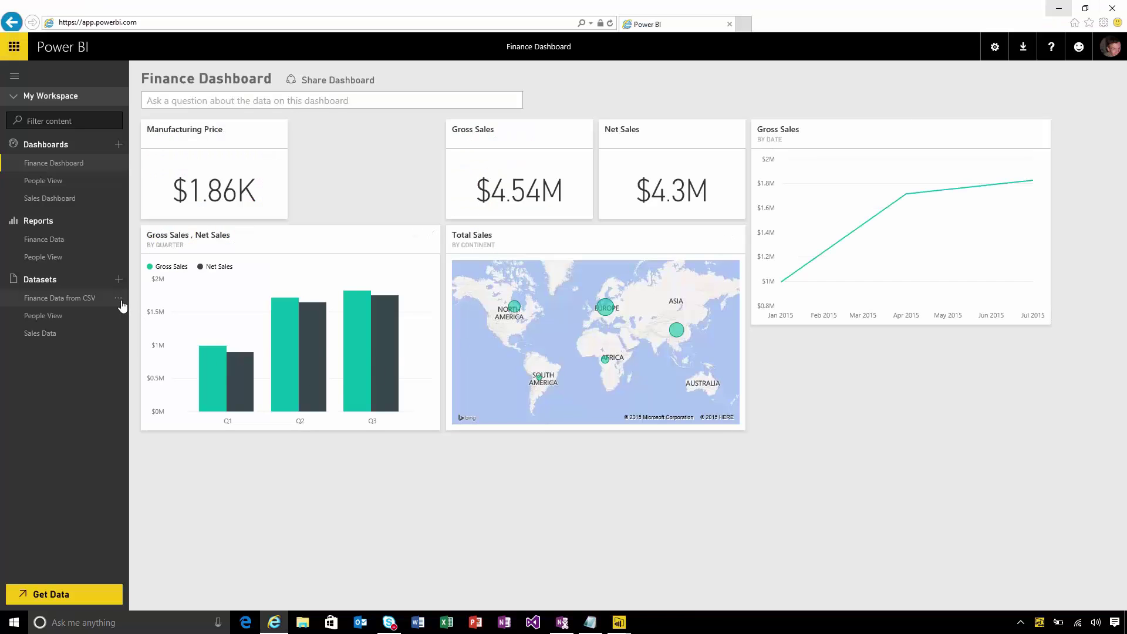
click(119, 299)
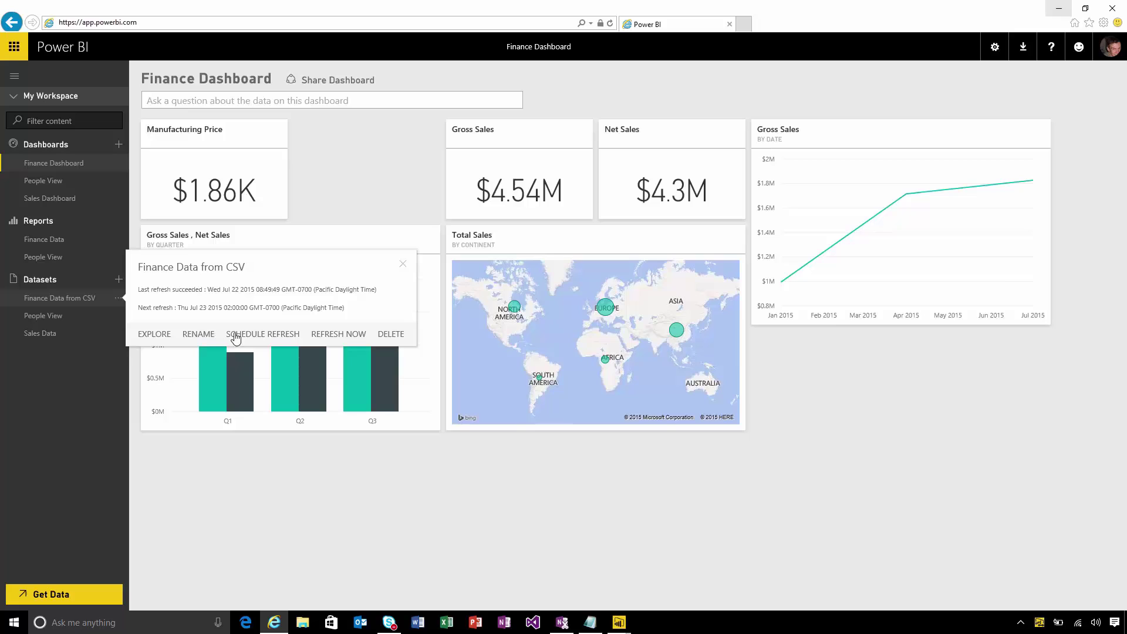
click(325, 339)
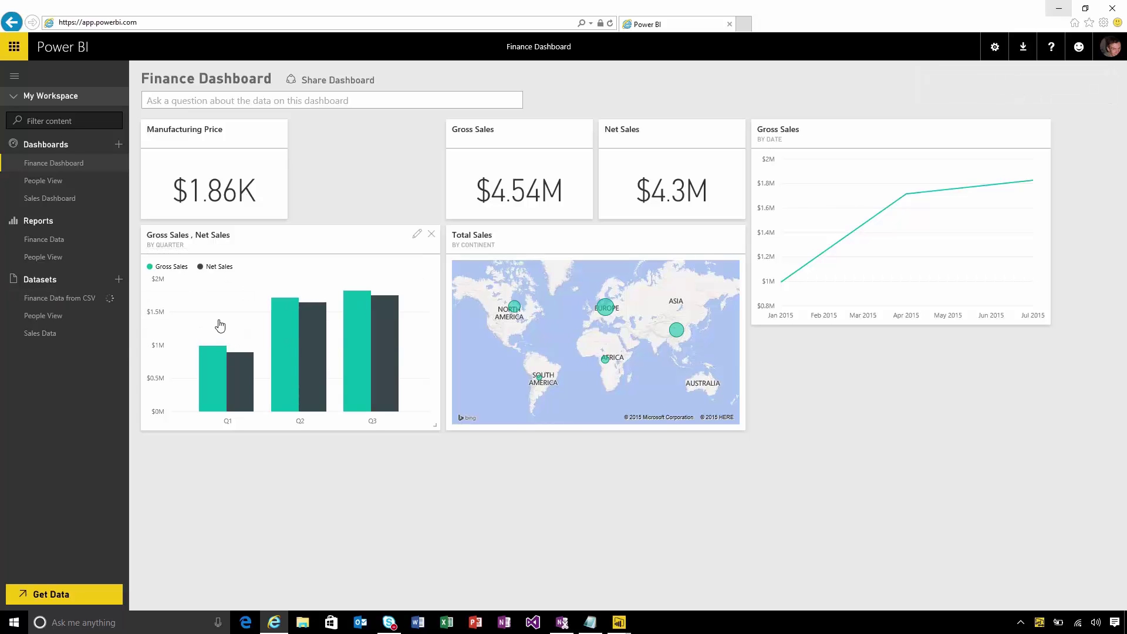
click(120, 302)
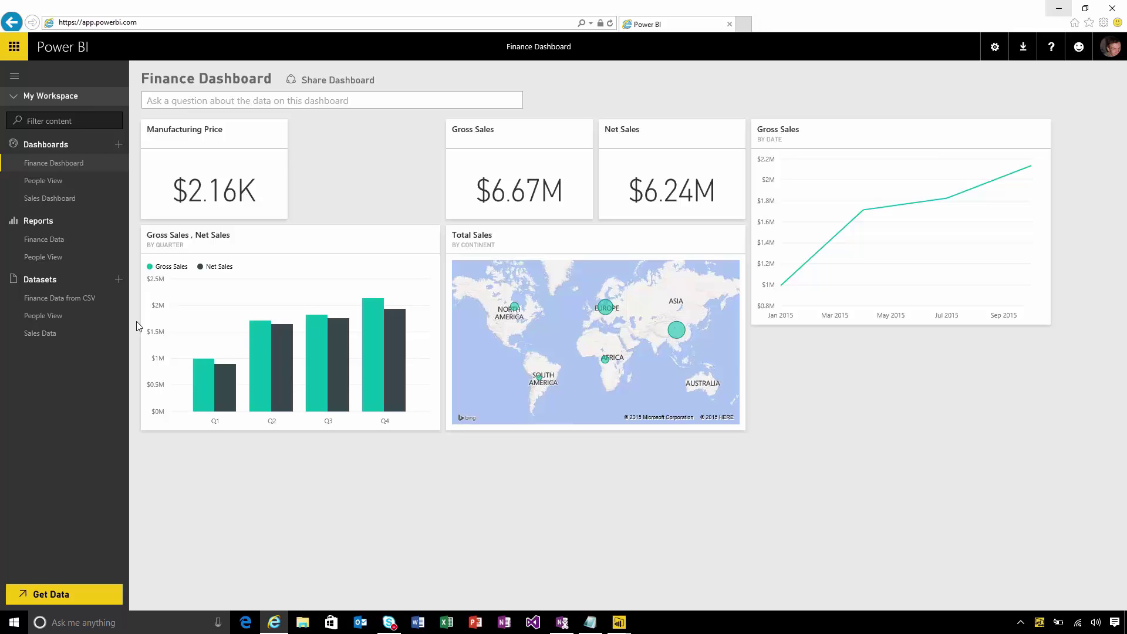
Turn on Keep your data up-to-date for Finance Data from CSV with Daily frequency
click(119, 298)
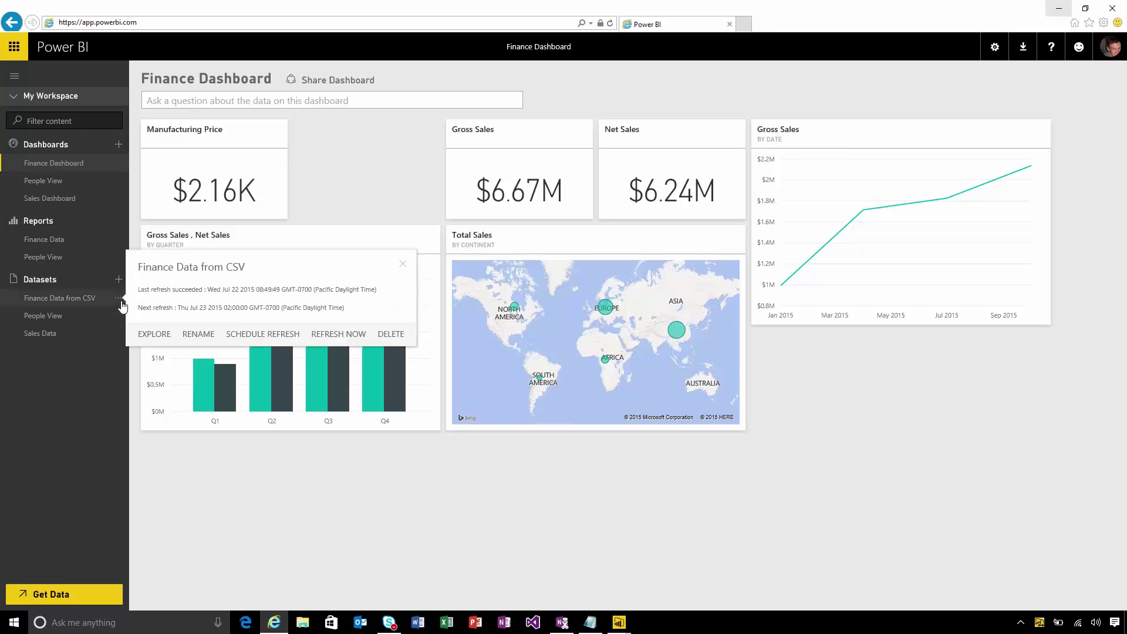
click(257, 334)
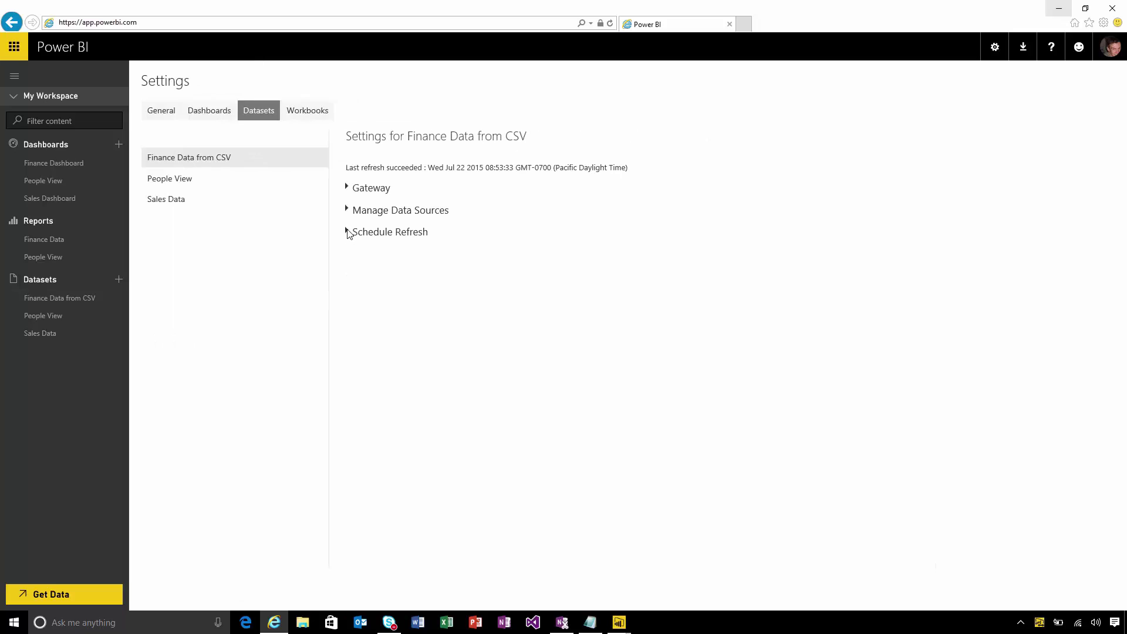
click(347, 232)
click(420, 267)
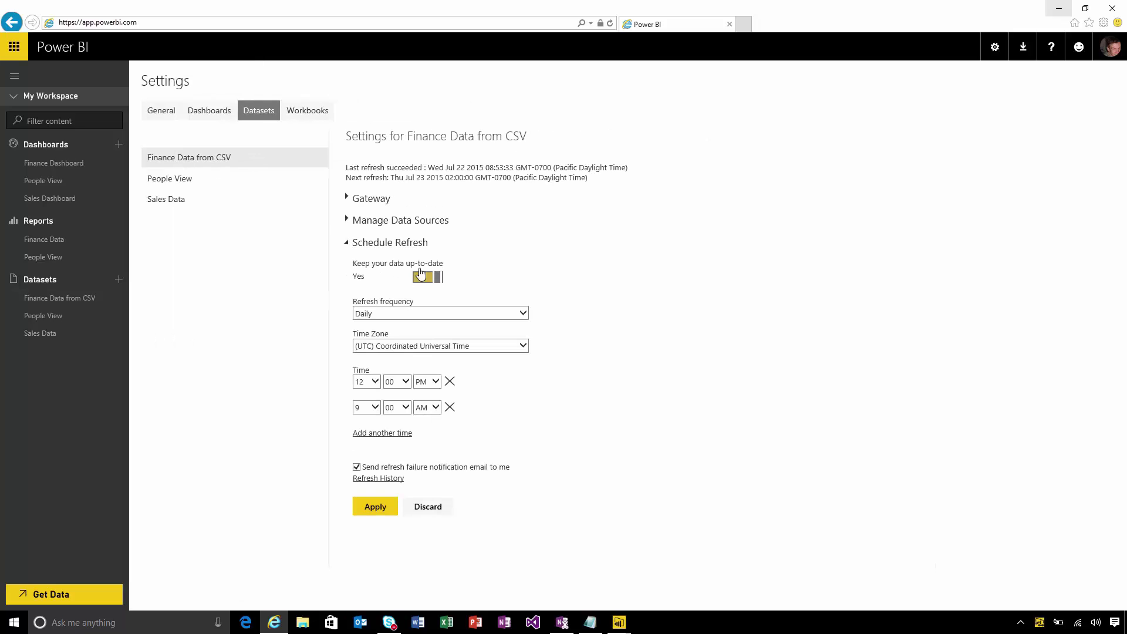
click(411, 313)
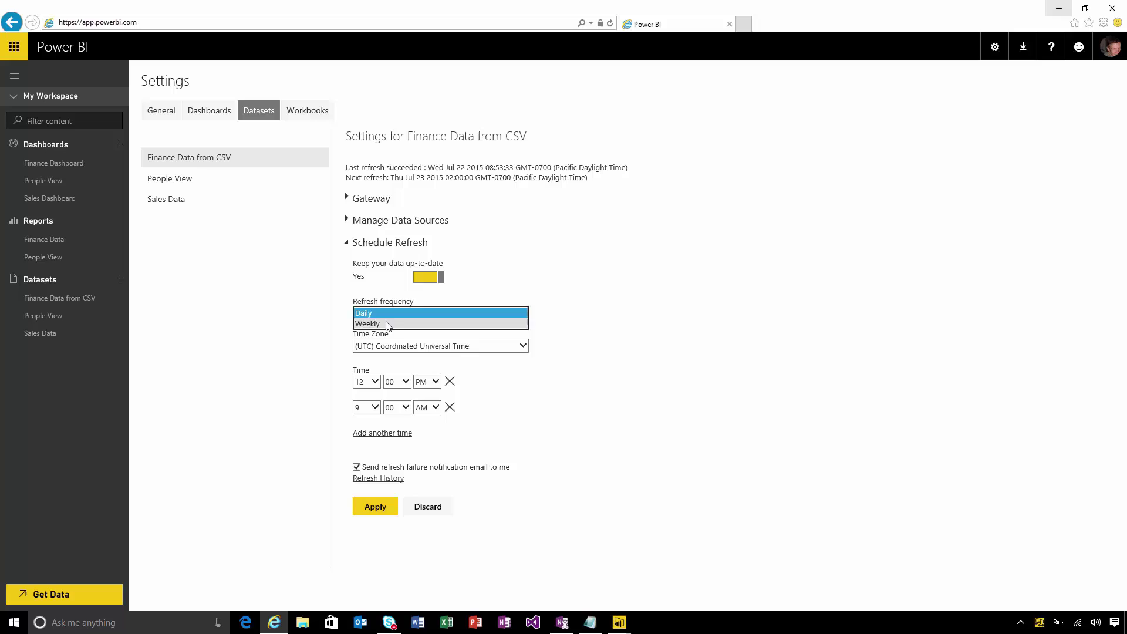
click(381, 312)
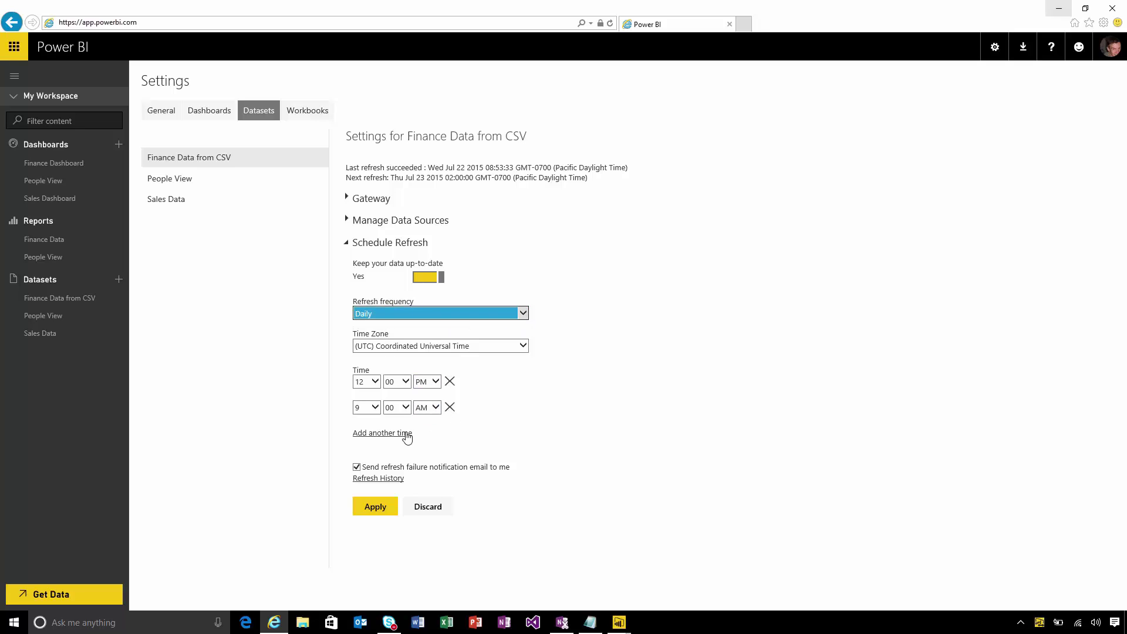
Add a third refresh time of 3:00 PM and apply the schedule
click(404, 433)
click(366, 433)
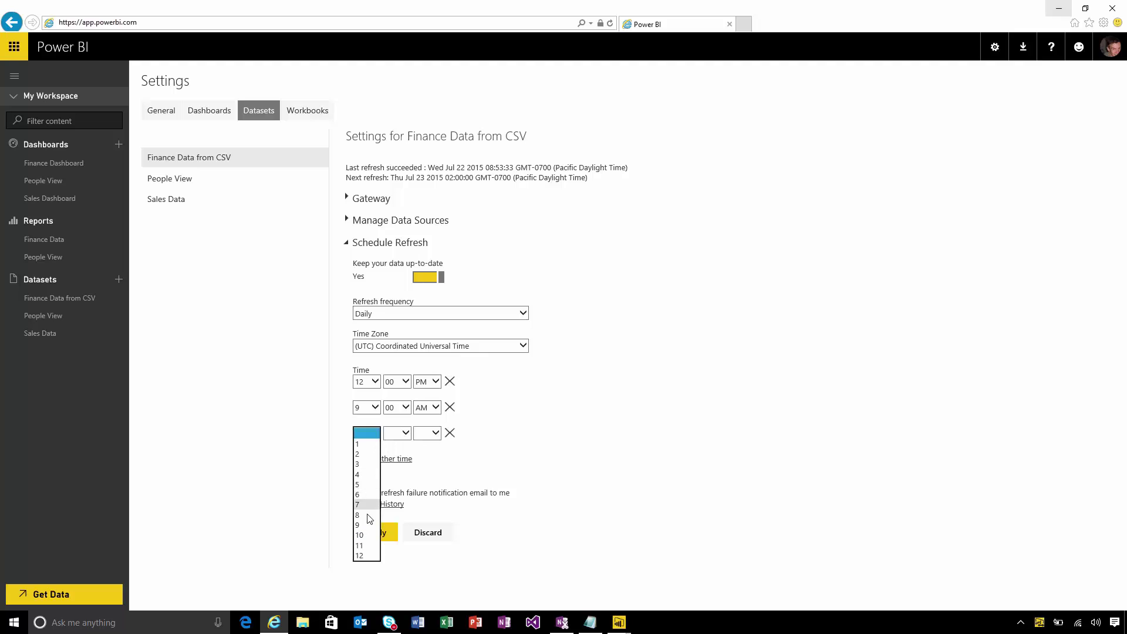
click(359, 464)
click(401, 434)
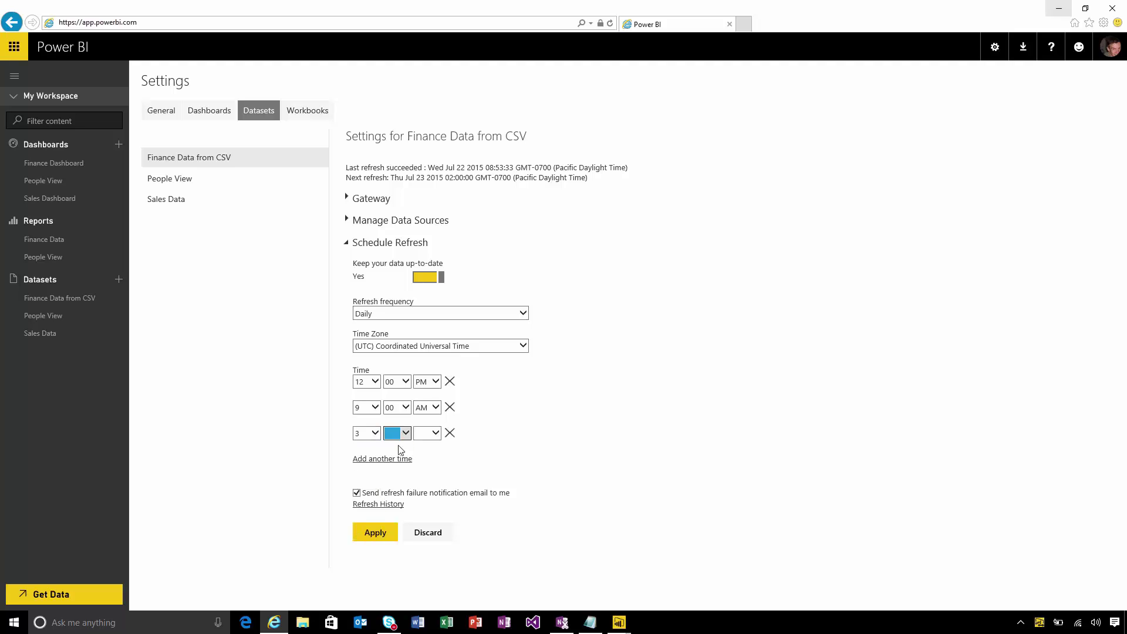
click(396, 444)
click(427, 433)
click(432, 455)
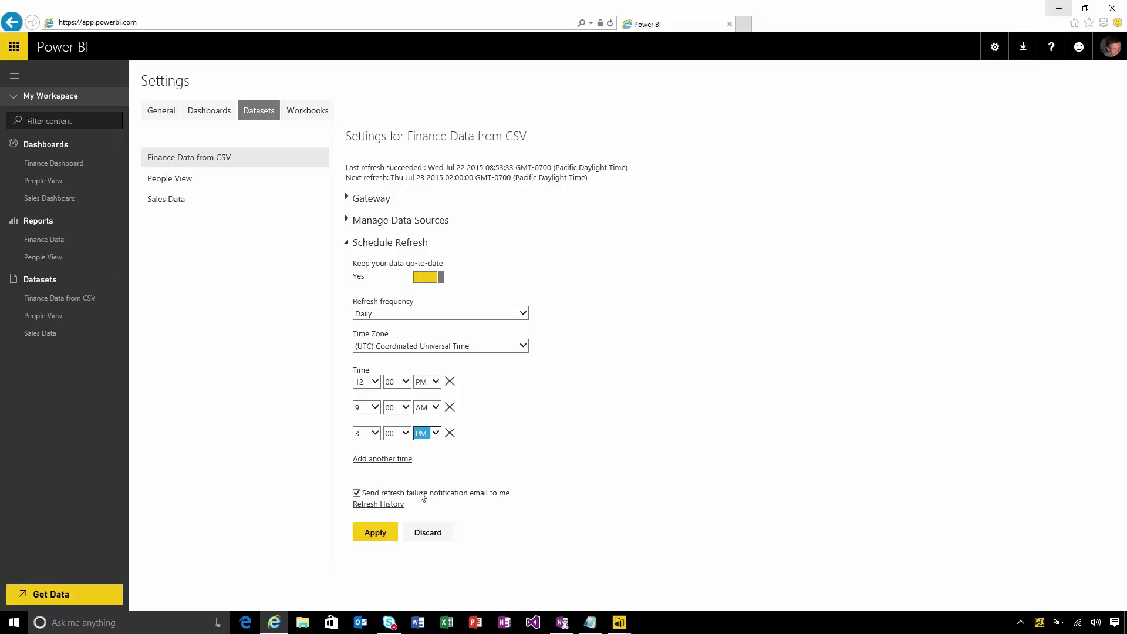
click(382, 534)
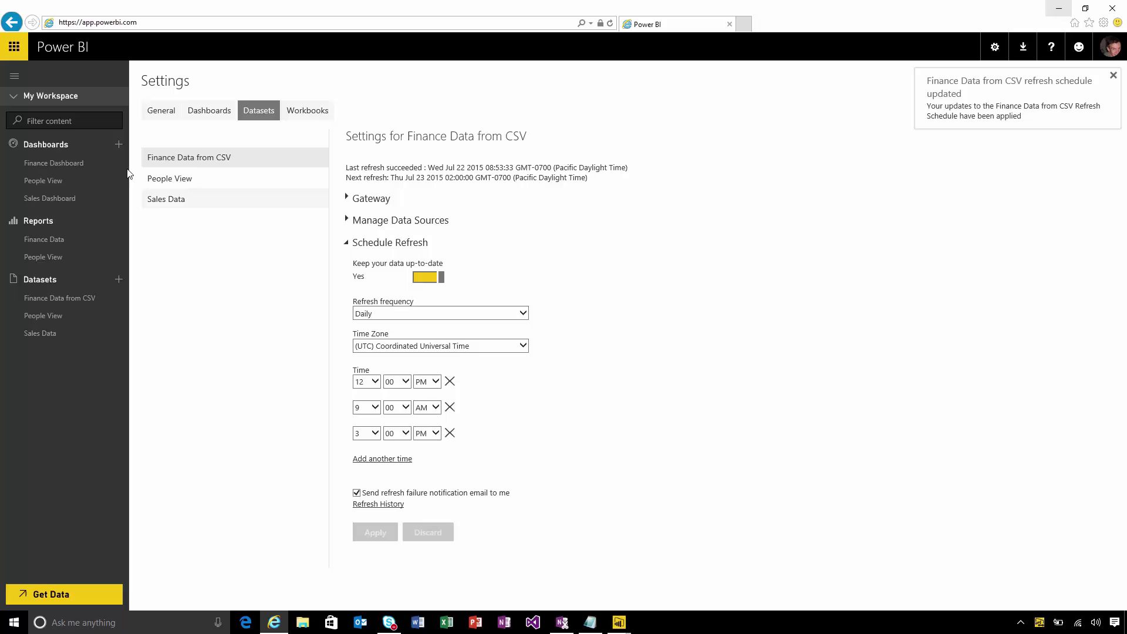